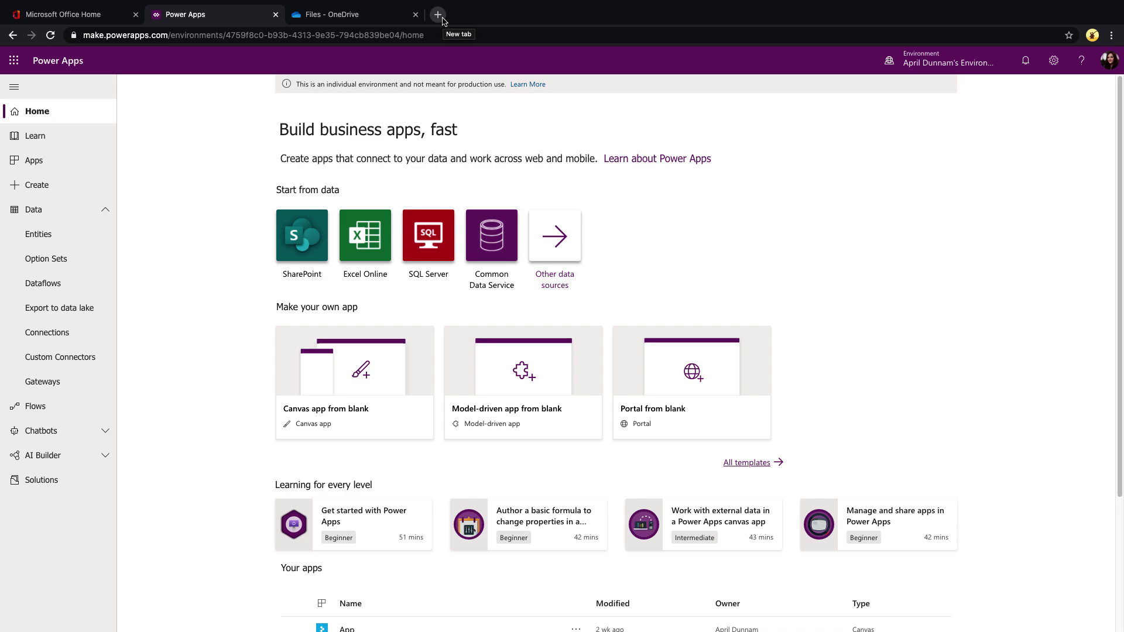
Open admin.powerplatform.com in a new browser tab and go to the tenant's data policies.
{"action": "left_click", "coordinate": [439, 15]}
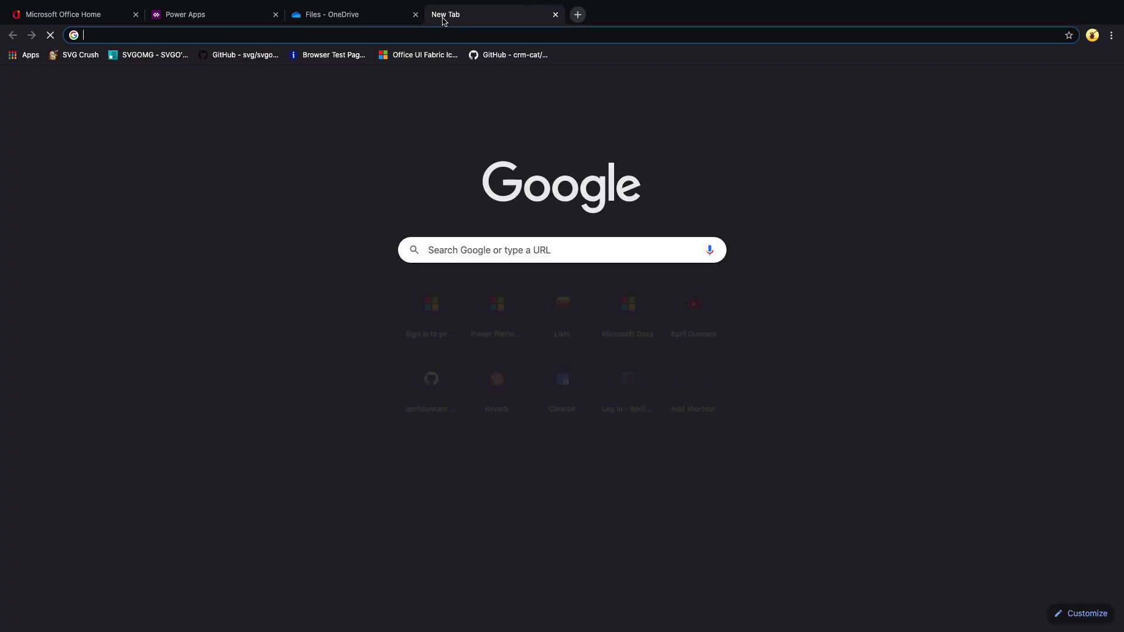
{"action": "type", "text": "ADMIN."}
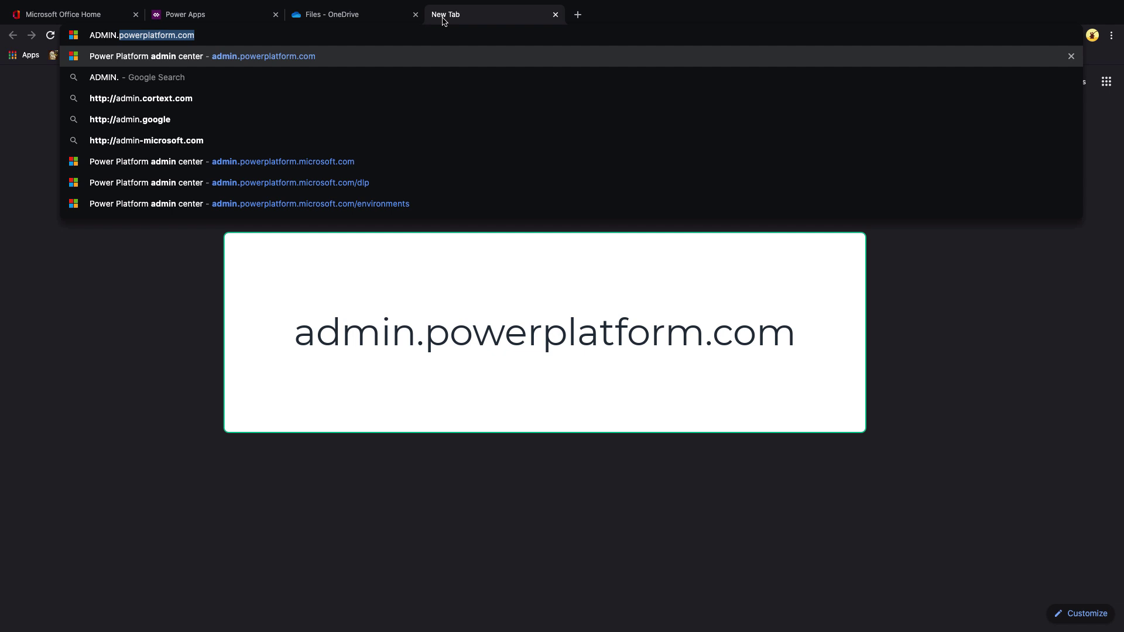
{"action": "key", "text": "Return"}
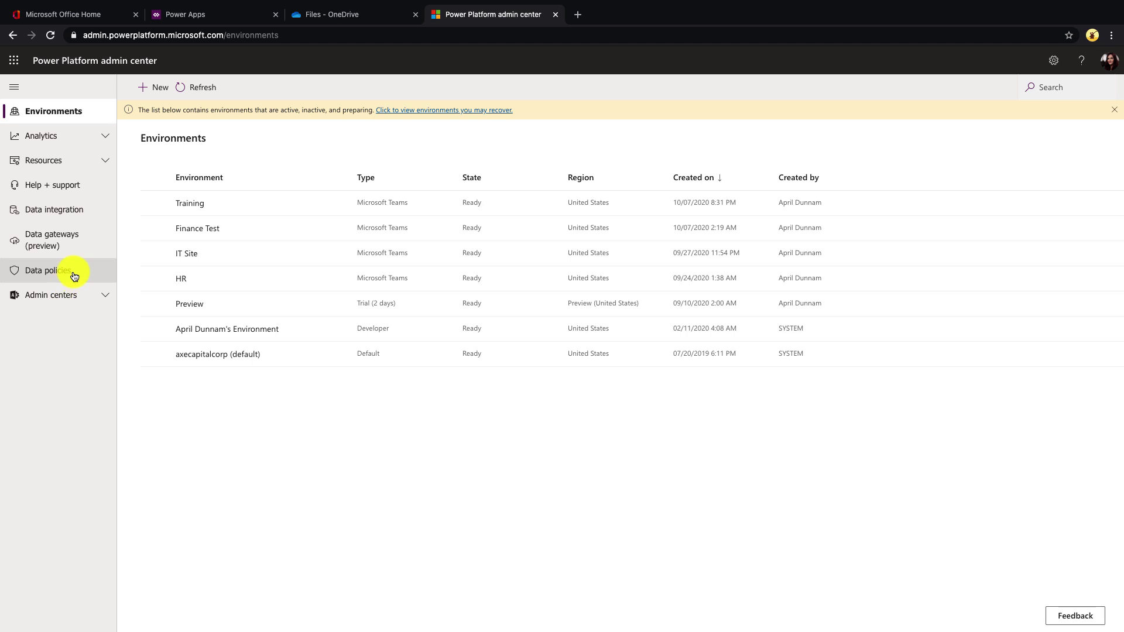
{"action": "left_click", "coordinate": [99, 273]}
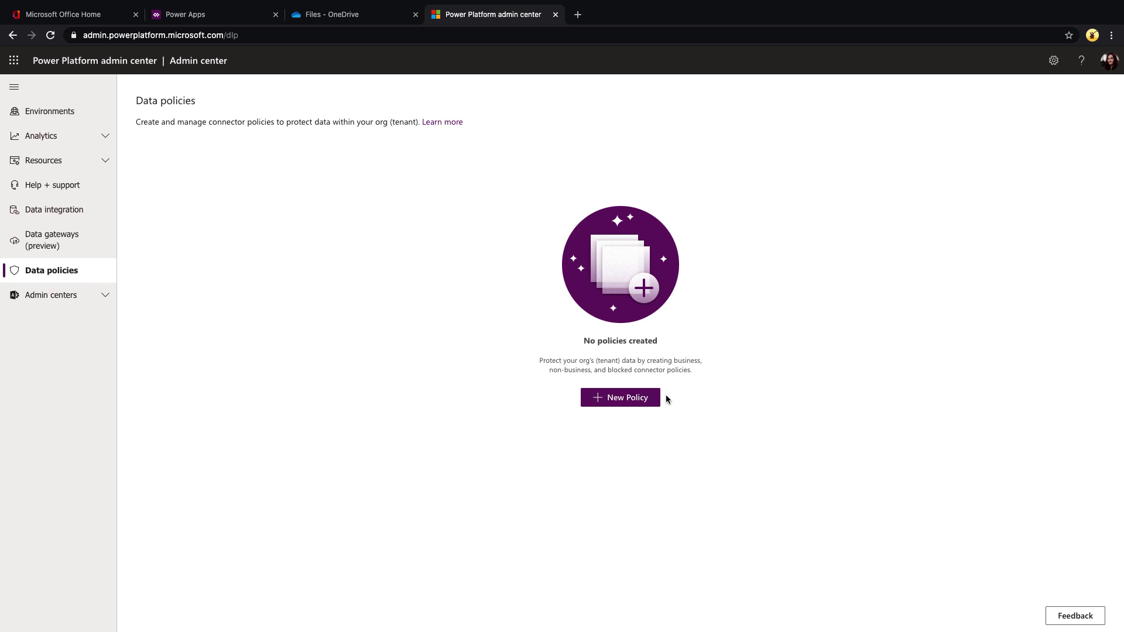
Start a new data policy named "No Social" and continue to its connector assignment.
{"action": "left_click", "coordinate": [648, 402]}
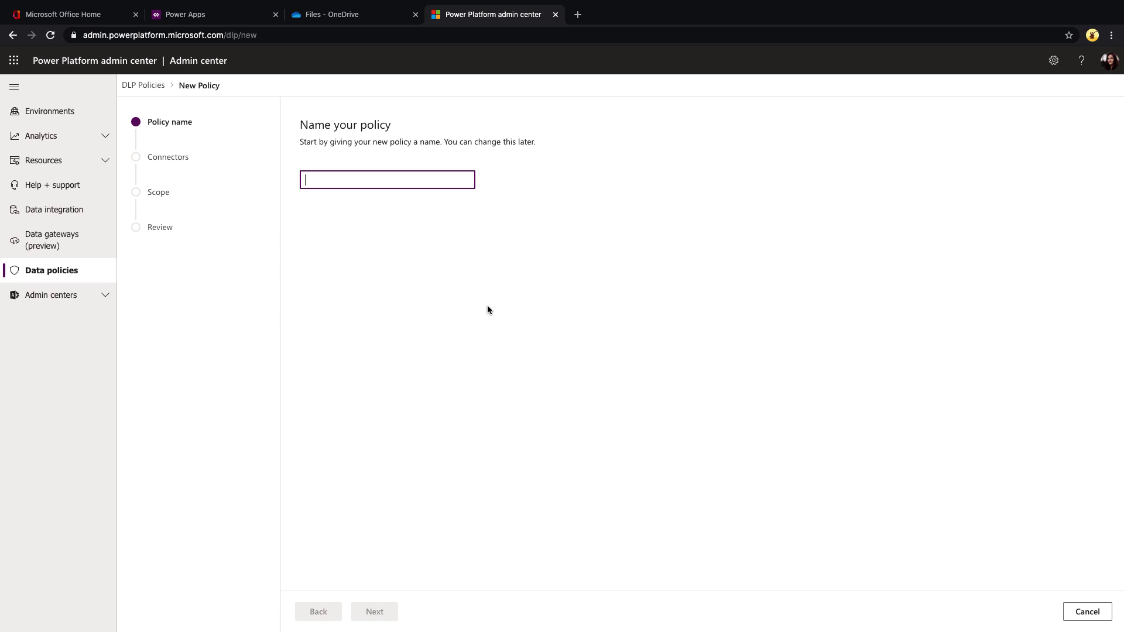
{"action": "type", "text": "No Social"}
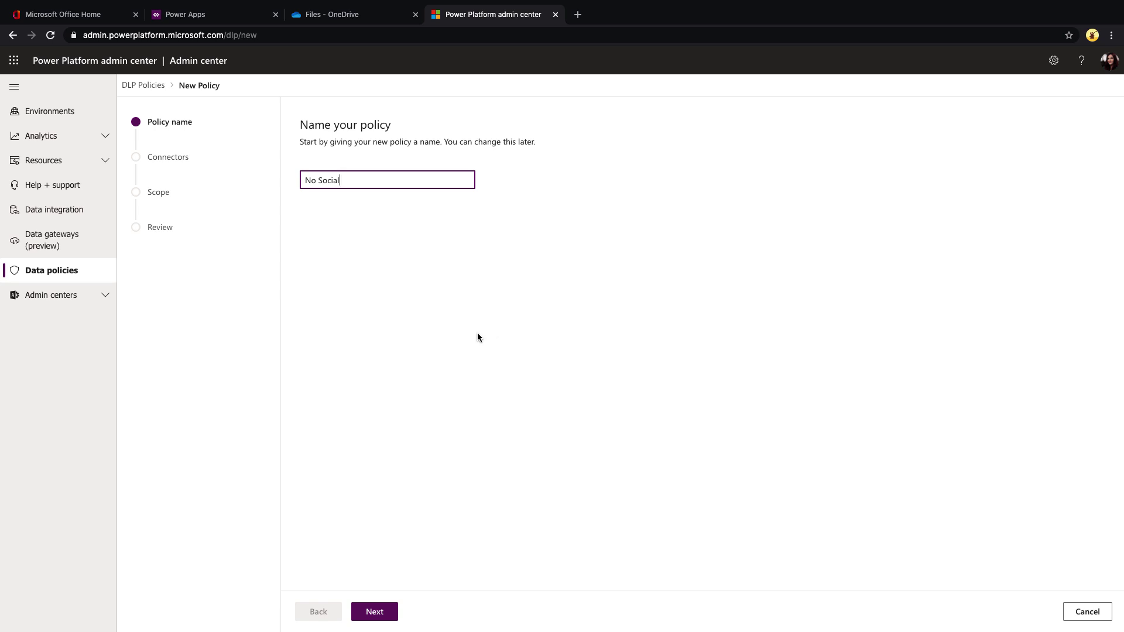
{"action": "left_click", "coordinate": [378, 614]}
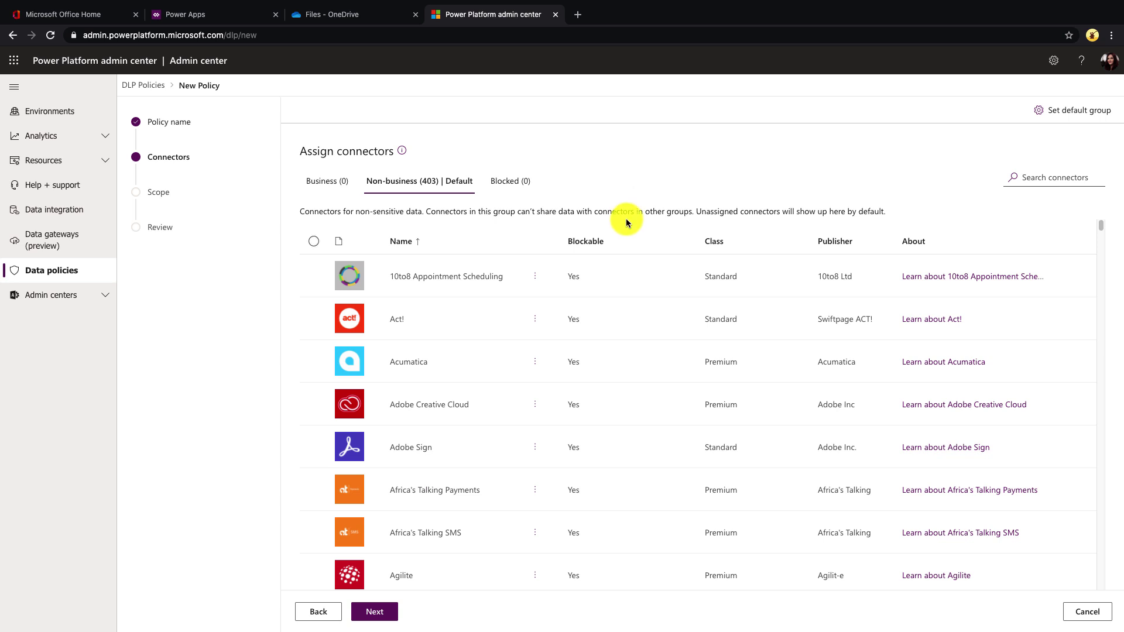
Find the SharePoint connector, move it to the Business group, and view that group.
{"action": "left_click", "coordinate": [1075, 122]}
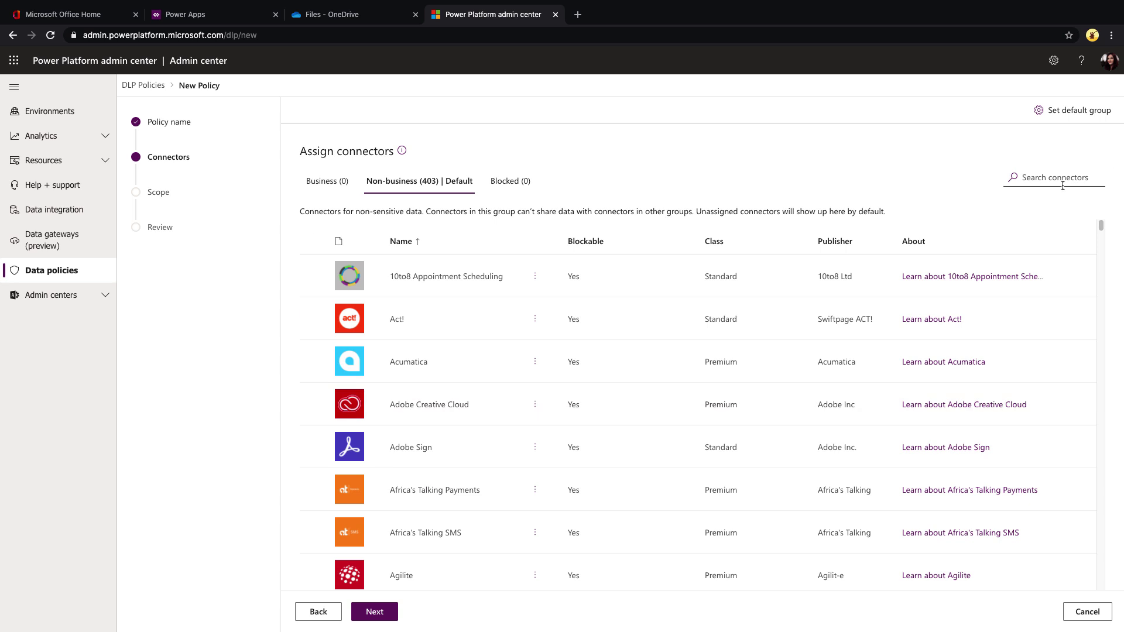
{"action": "left_click", "coordinate": [1063, 185]}
{"action": "type", "text": "sharepoin"}
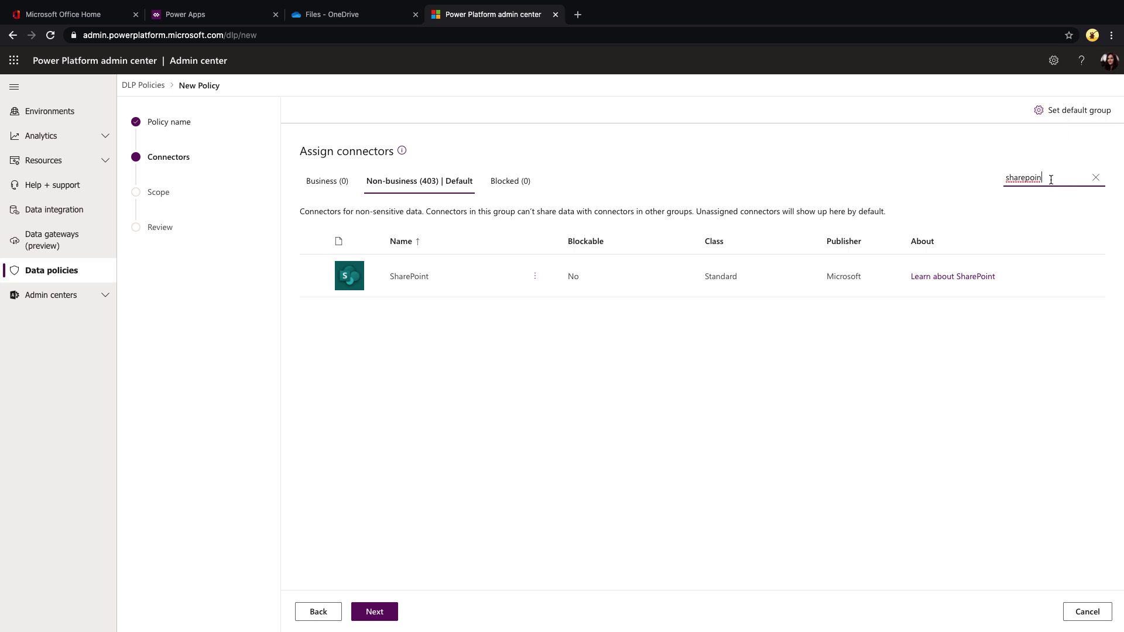
{"action": "left_click", "coordinate": [462, 261]}
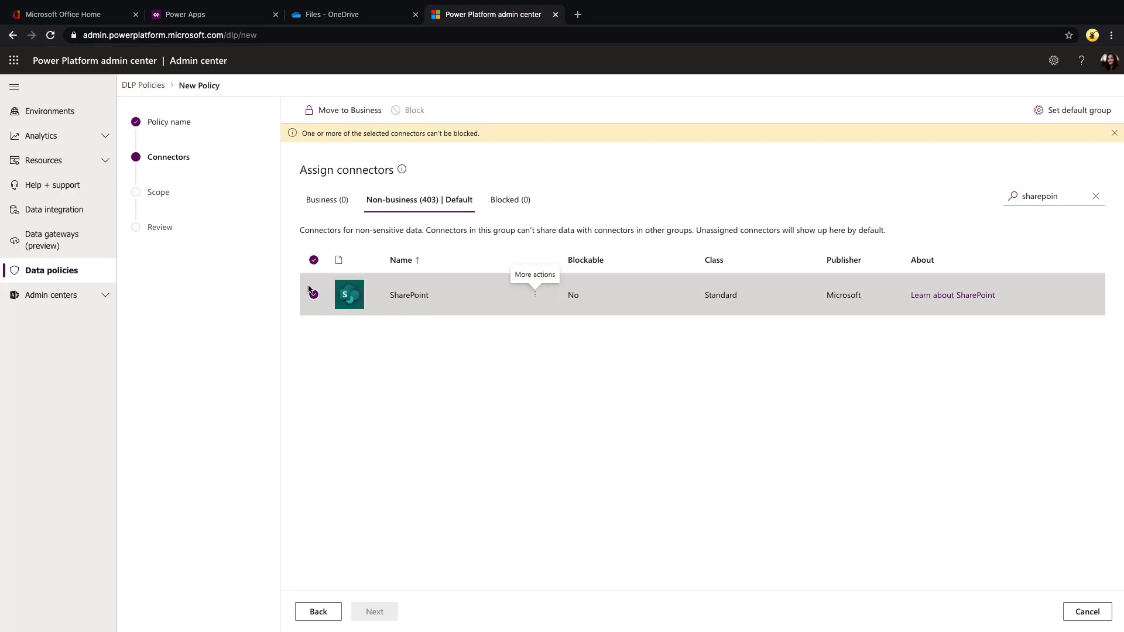
{"action": "left_click", "coordinate": [354, 112]}
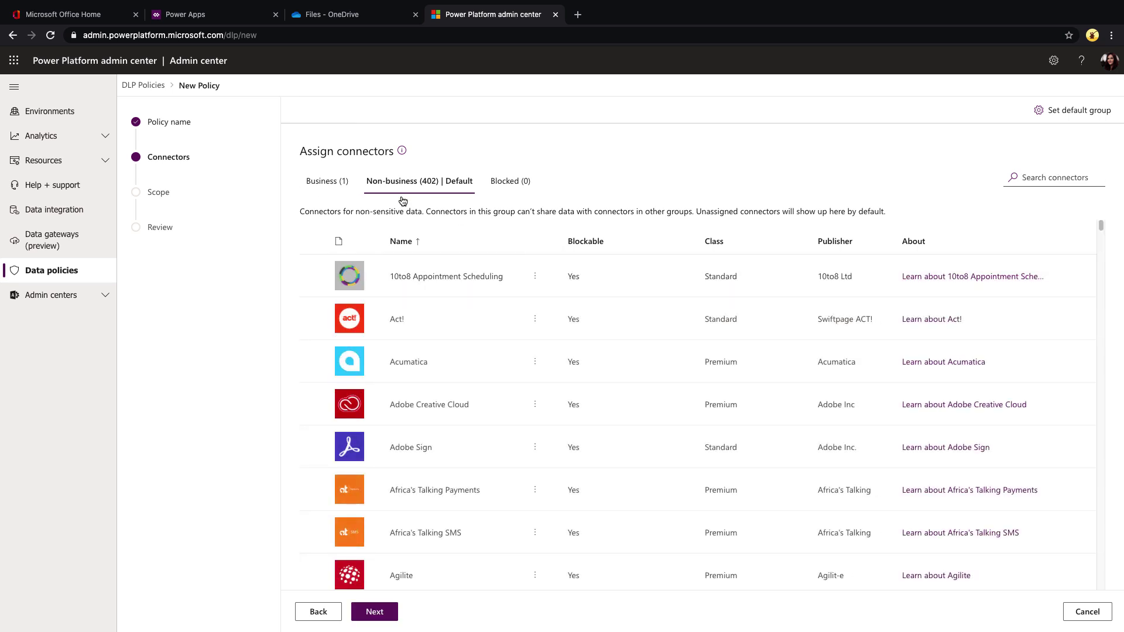
{"action": "left_click", "coordinate": [324, 181]}
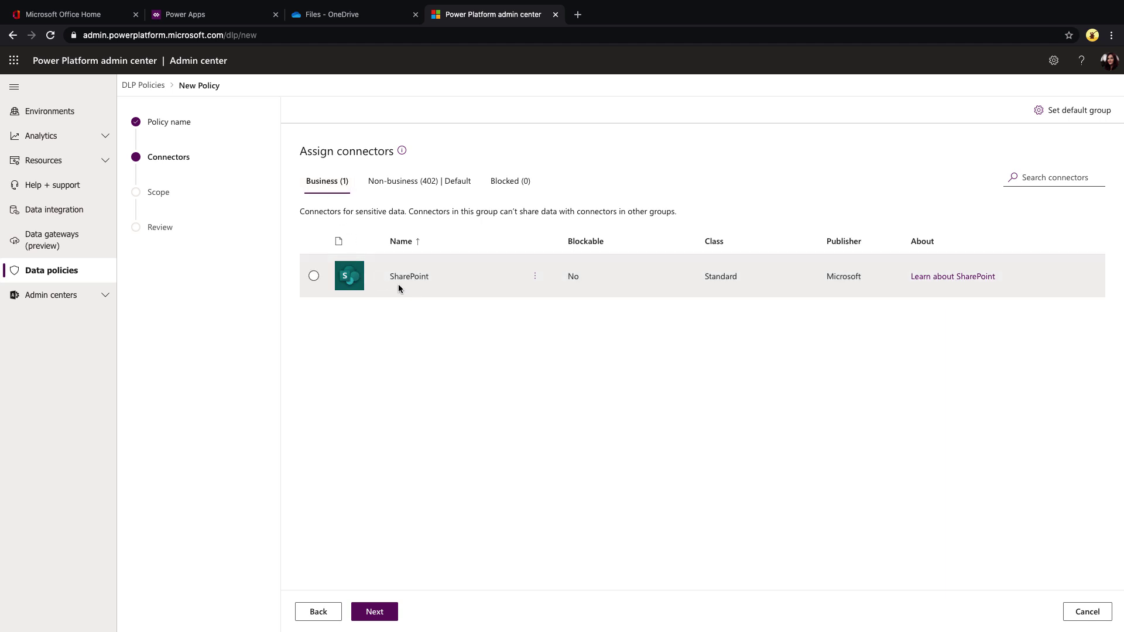
Search the non-business connectors for "forms" and move Microsoft Forms to the Business group.
{"action": "left_click", "coordinate": [419, 180]}
{"action": "left_click", "coordinate": [1063, 177]}
{"action": "type", "text": "forms"}
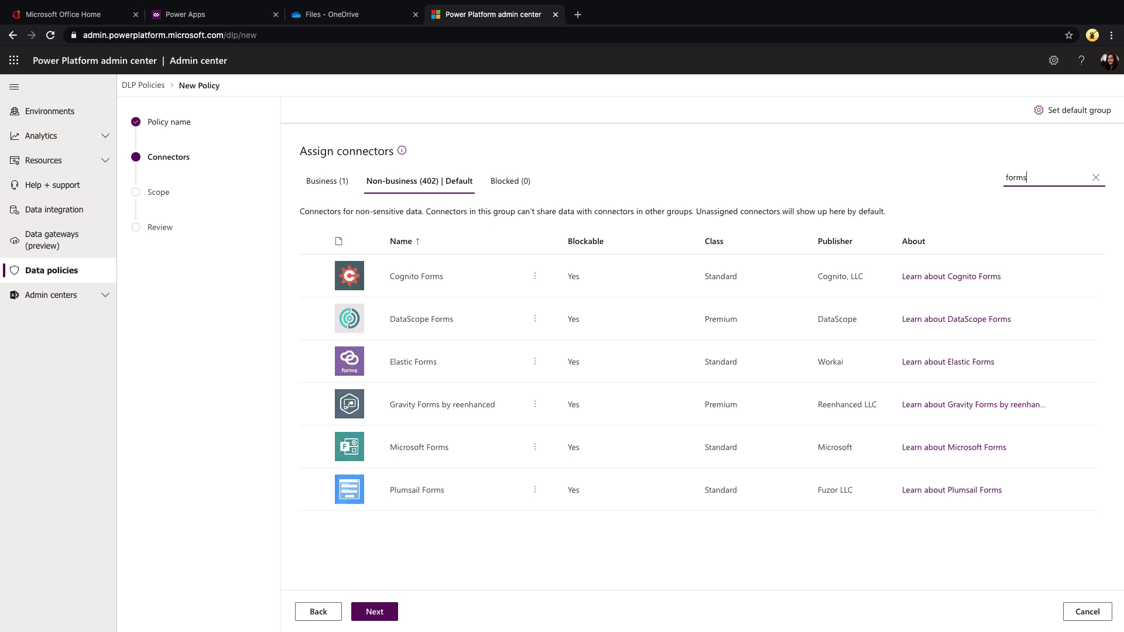
{"action": "left_click", "coordinate": [314, 447]}
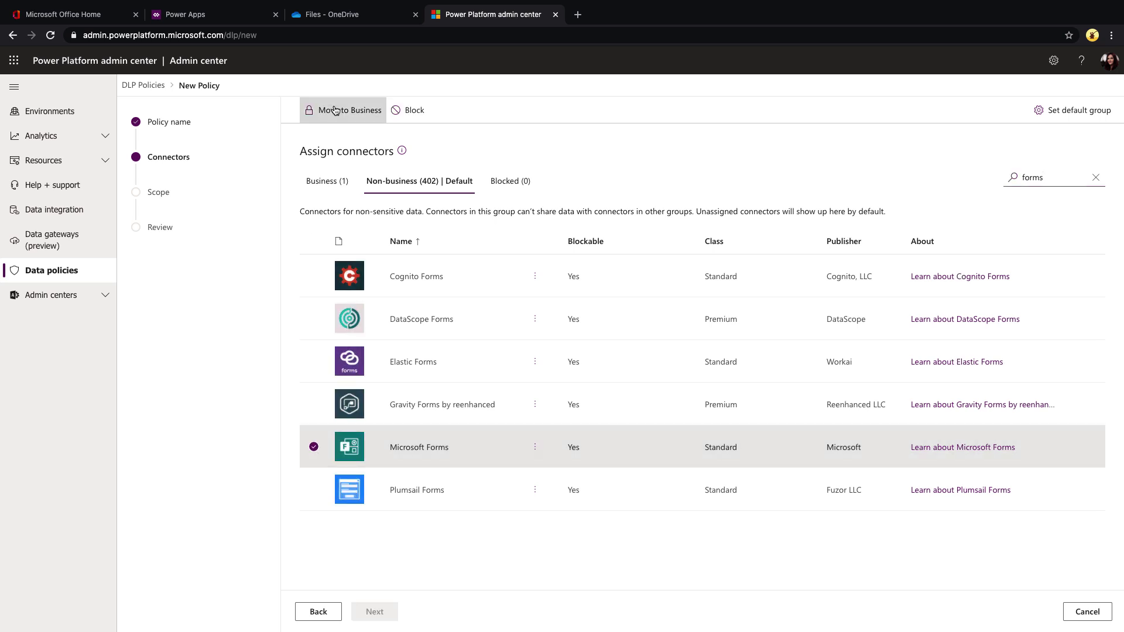
{"action": "left_click", "coordinate": [335, 114]}
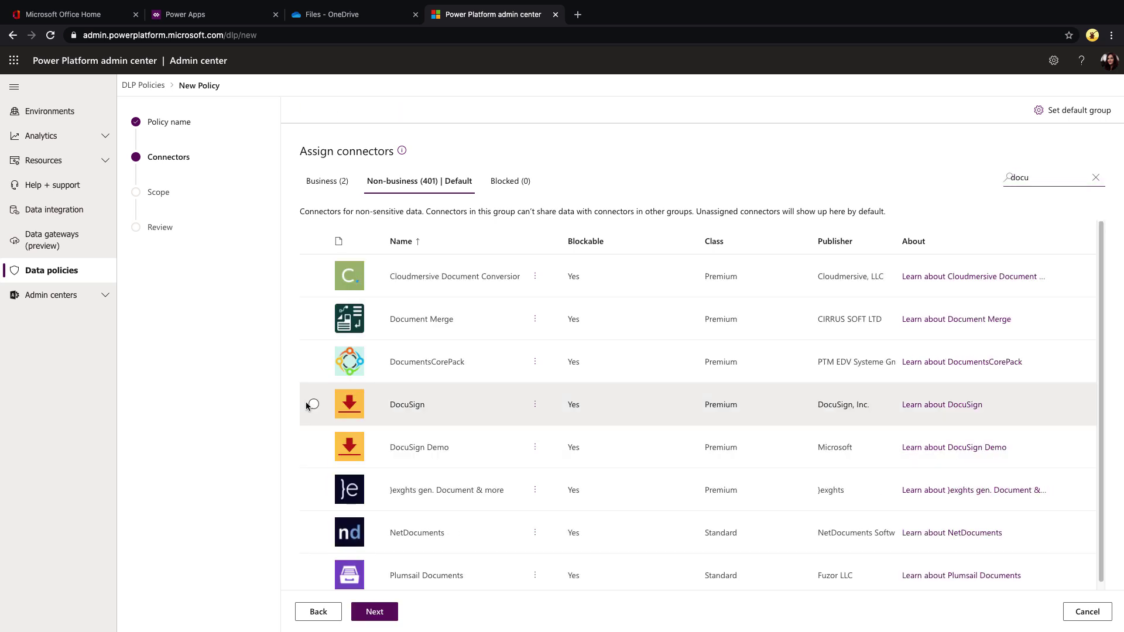
Move the DocuSign and Salesforce connectors from the non-business group to the Business group.
{"action": "left_click", "coordinate": [314, 404]}
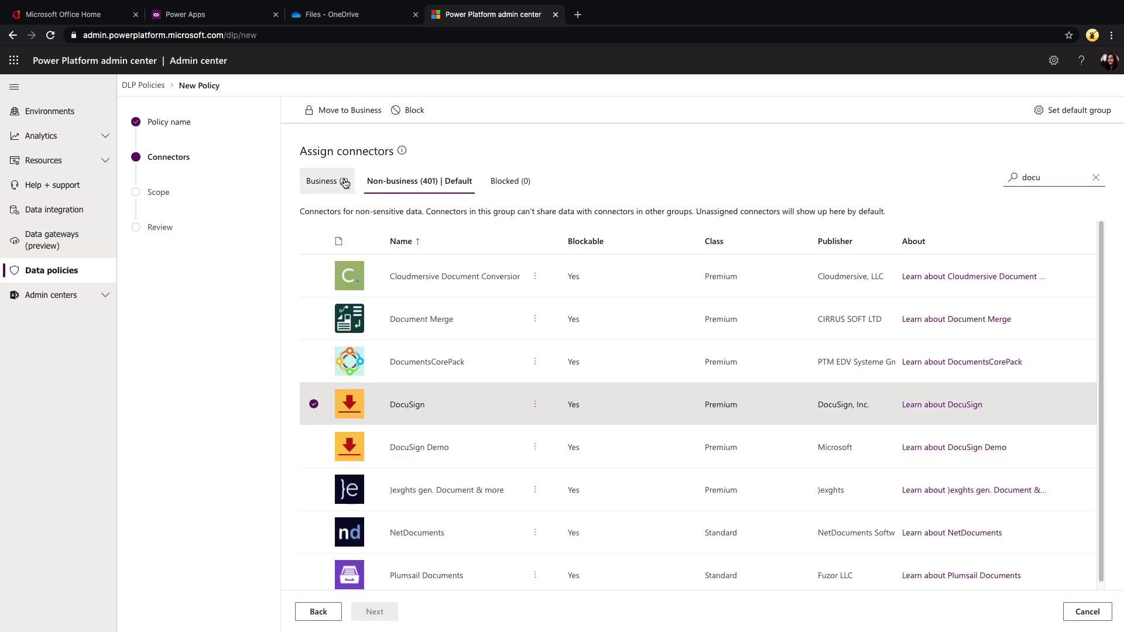
{"action": "left_click", "coordinate": [339, 119]}
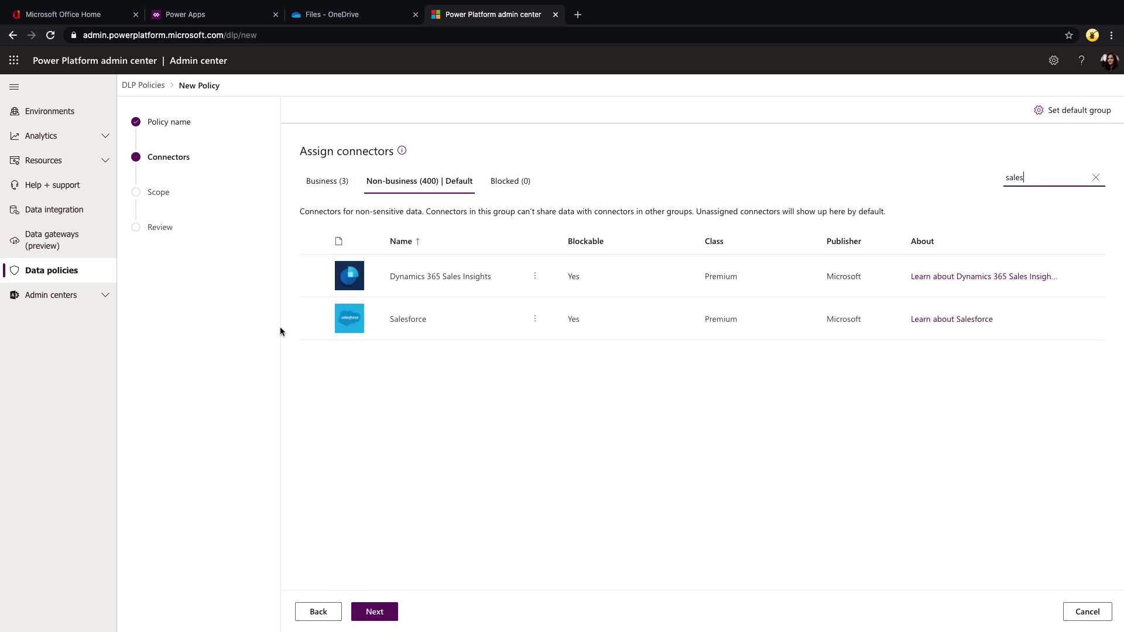
{"action": "left_click", "coordinate": [314, 319]}
{"action": "left_click", "coordinate": [342, 110]}
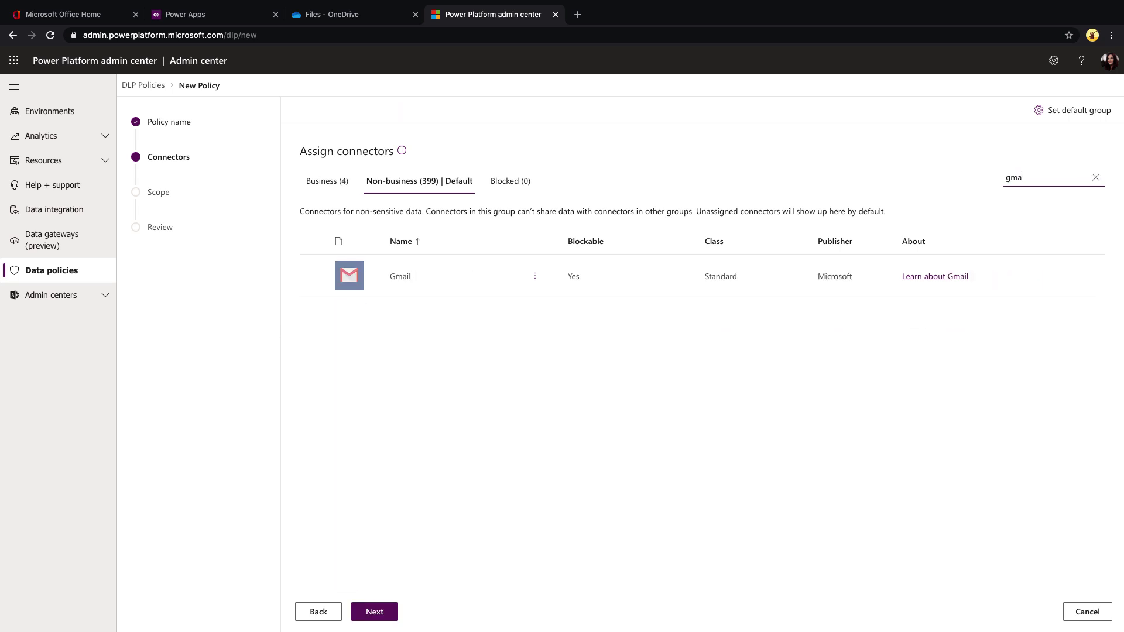
Block the Gmail connector, then check the connectors in the non-business and blocked groups.
{"action": "type", "text": "il"}
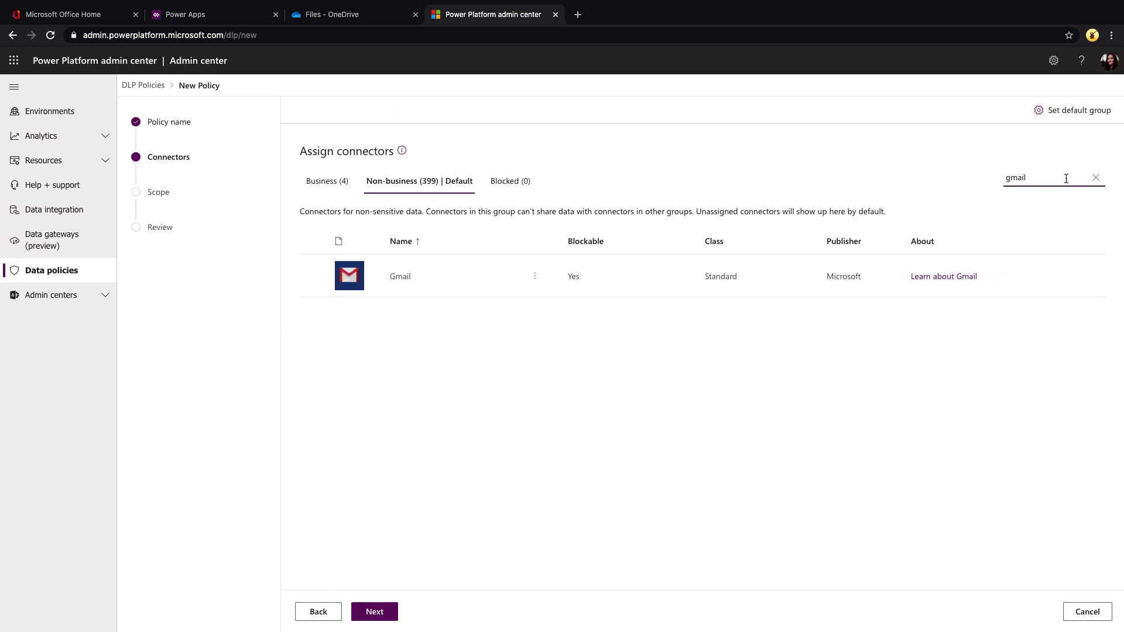
{"action": "left_click", "coordinate": [314, 275]}
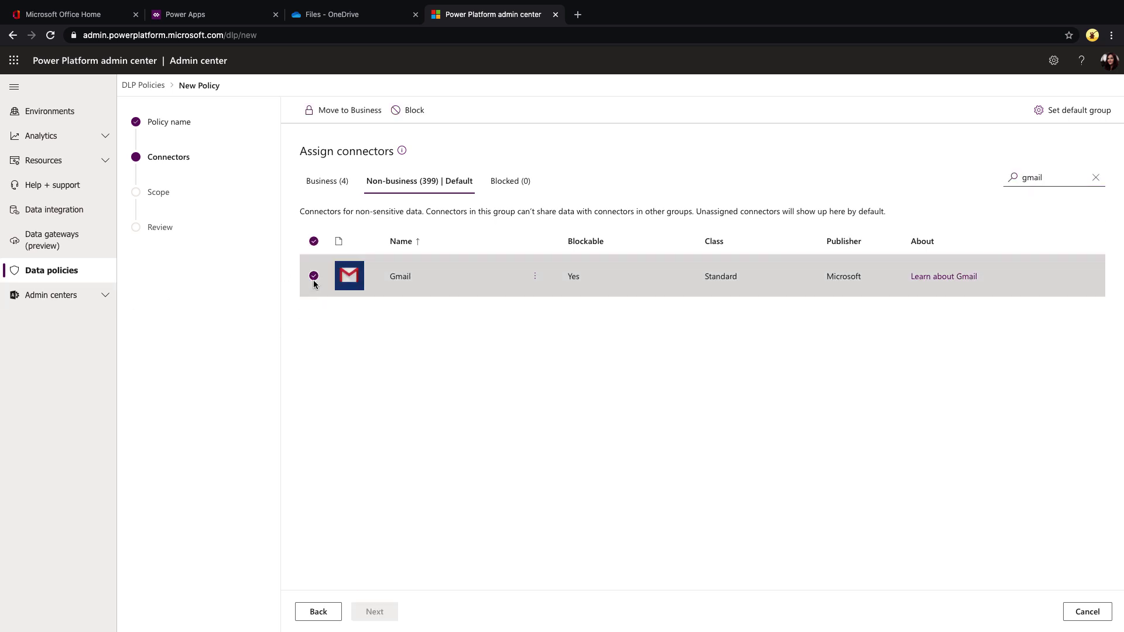
{"action": "left_click", "coordinate": [414, 112]}
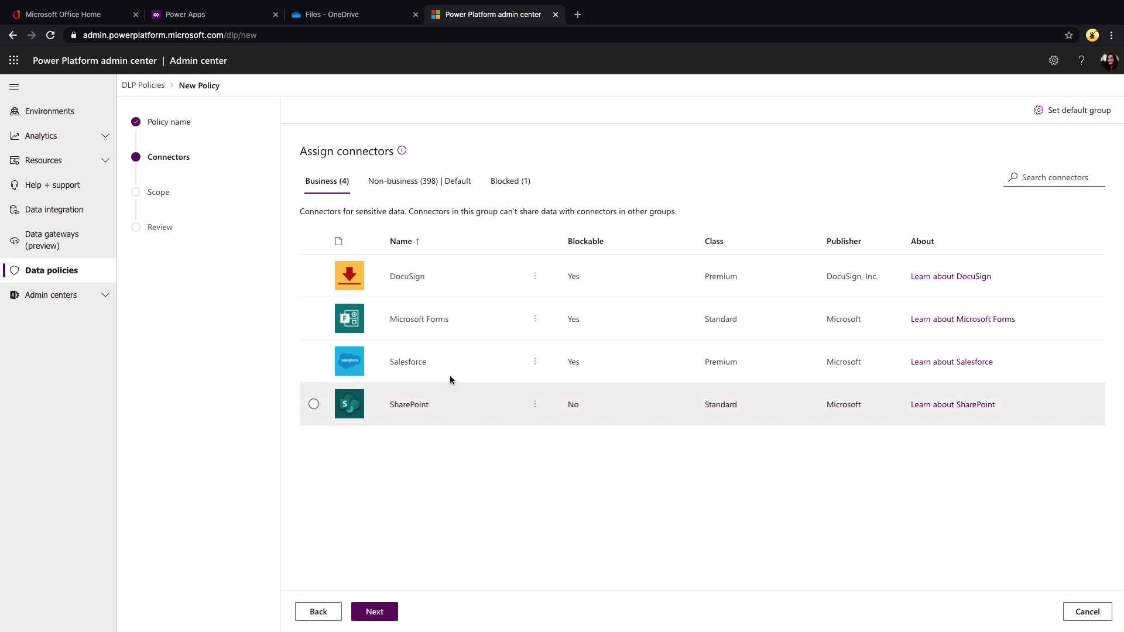
{"action": "left_click", "coordinate": [419, 183]}
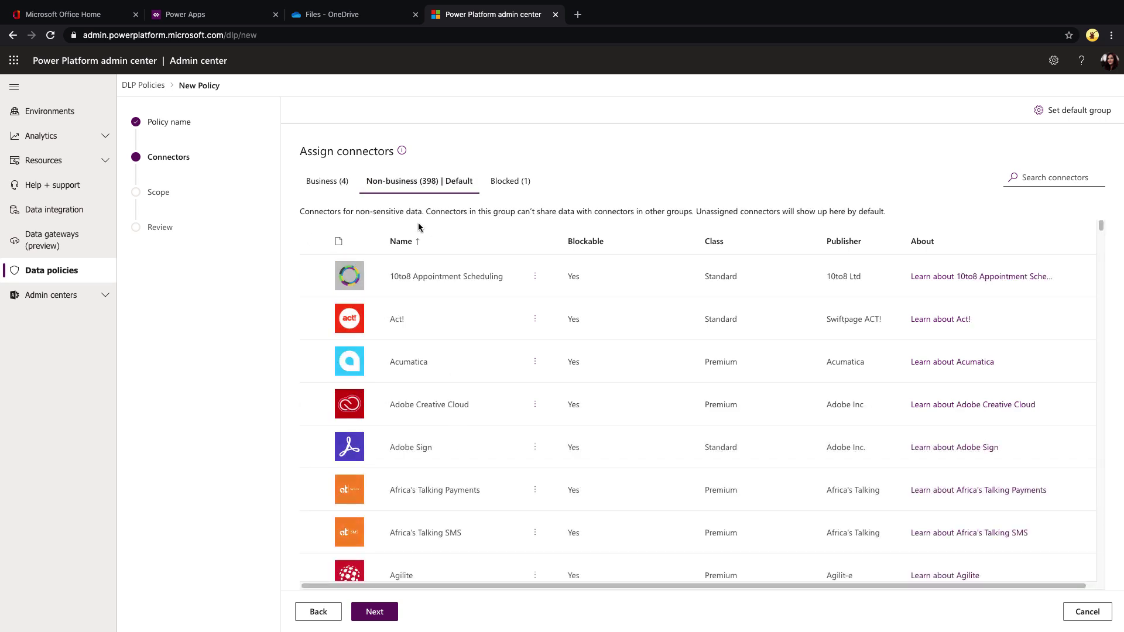
{"action": "scroll", "coordinate": [443, 497], "scroll_direction": "down", "scroll_amount": 20}
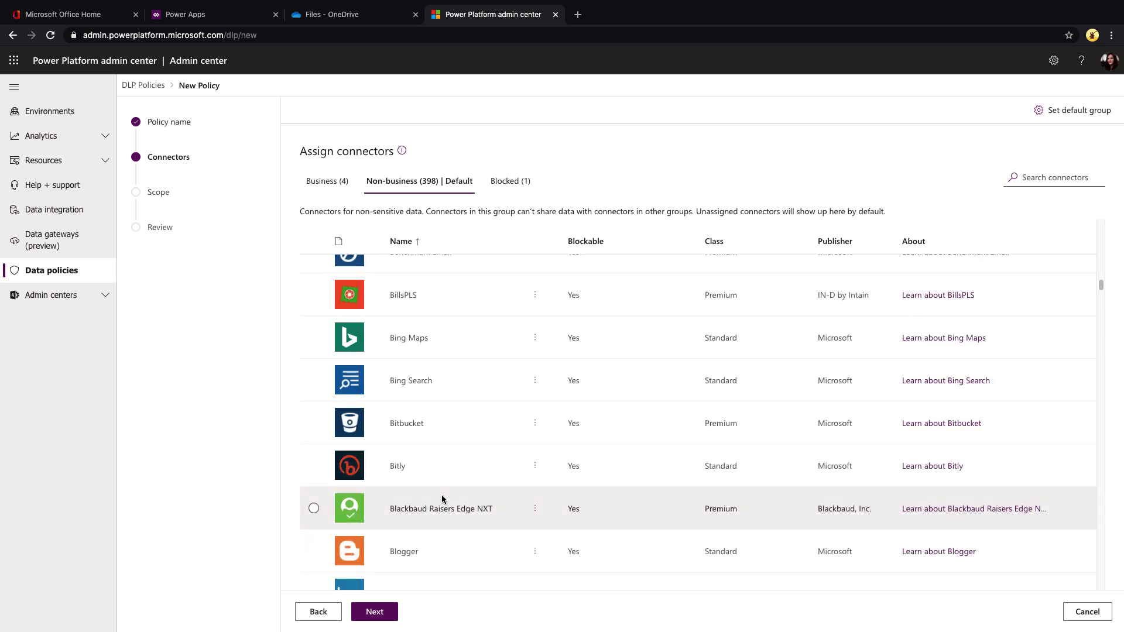
{"action": "scroll", "coordinate": [442, 498], "scroll_direction": "down", "scroll_amount": 10}
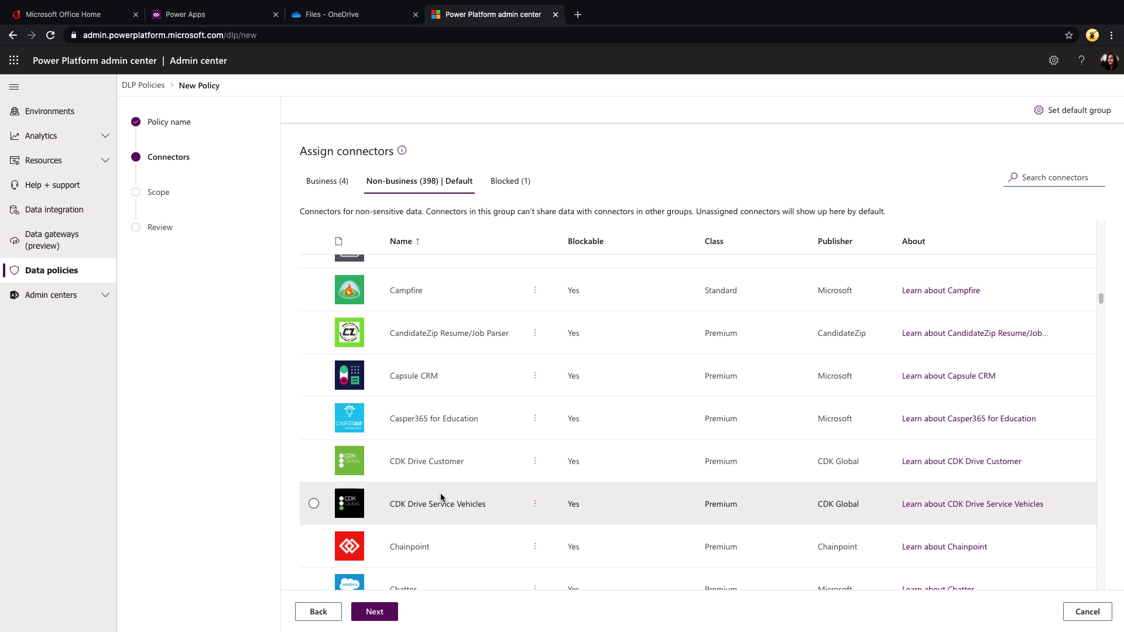
{"action": "left_click", "coordinate": [505, 183]}
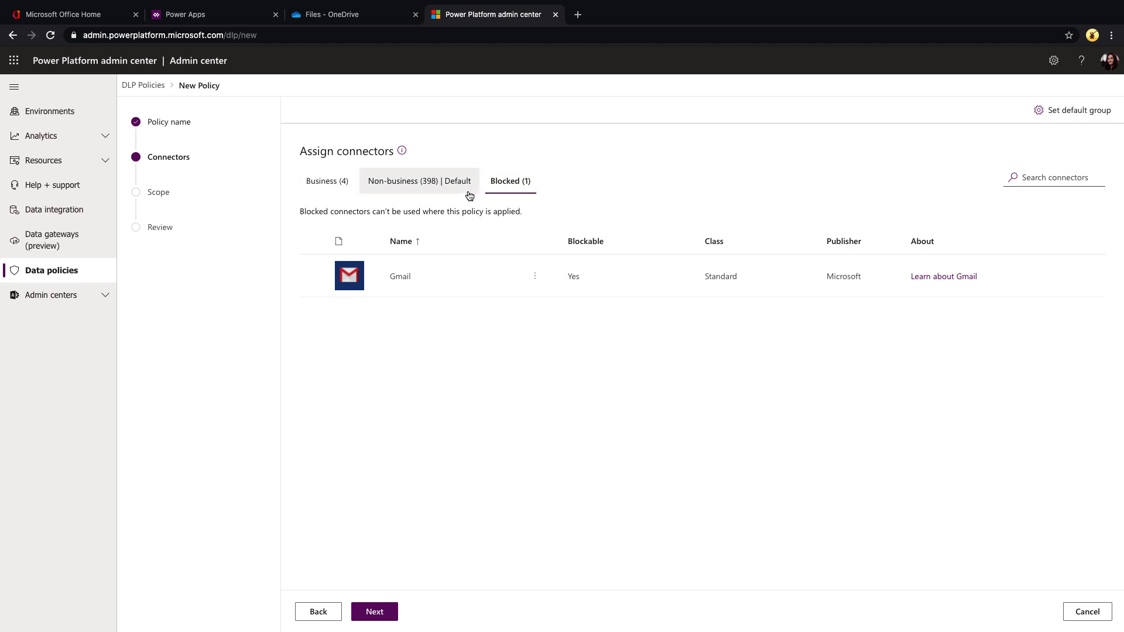
Set the policy scope to "Add multiple environments" and continue to the environment selection.
{"action": "left_click", "coordinate": [386, 613]}
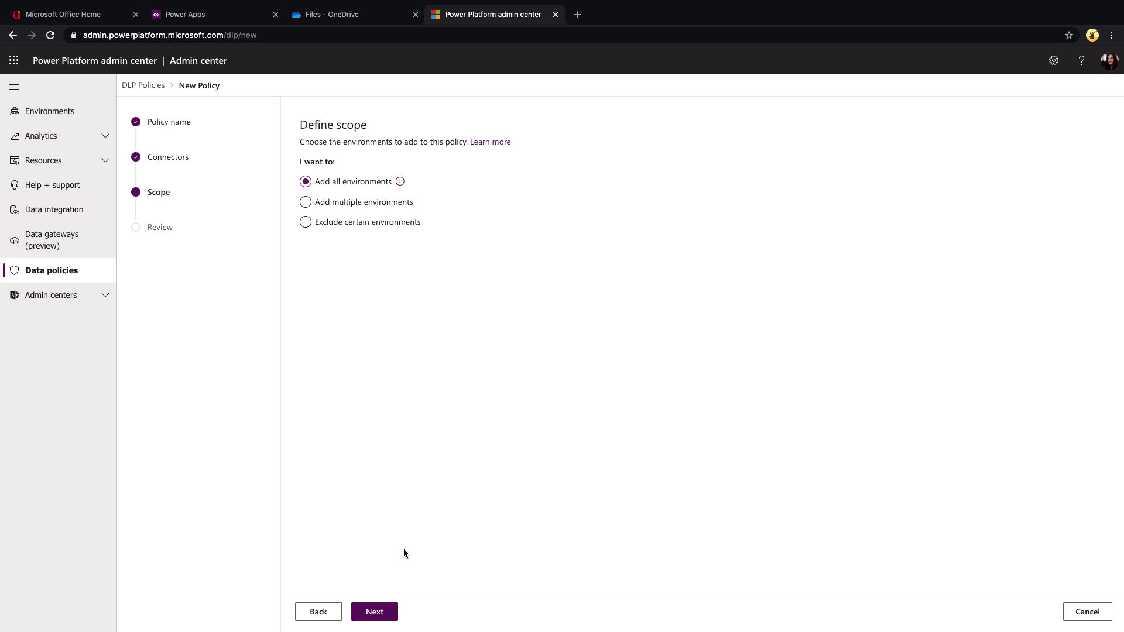
{"action": "left_click", "coordinate": [400, 182]}
{"action": "left_click", "coordinate": [372, 207]}
{"action": "left_click", "coordinate": [398, 224]}
{"action": "left_click", "coordinate": [345, 209]}
{"action": "left_click", "coordinate": [372, 610]}
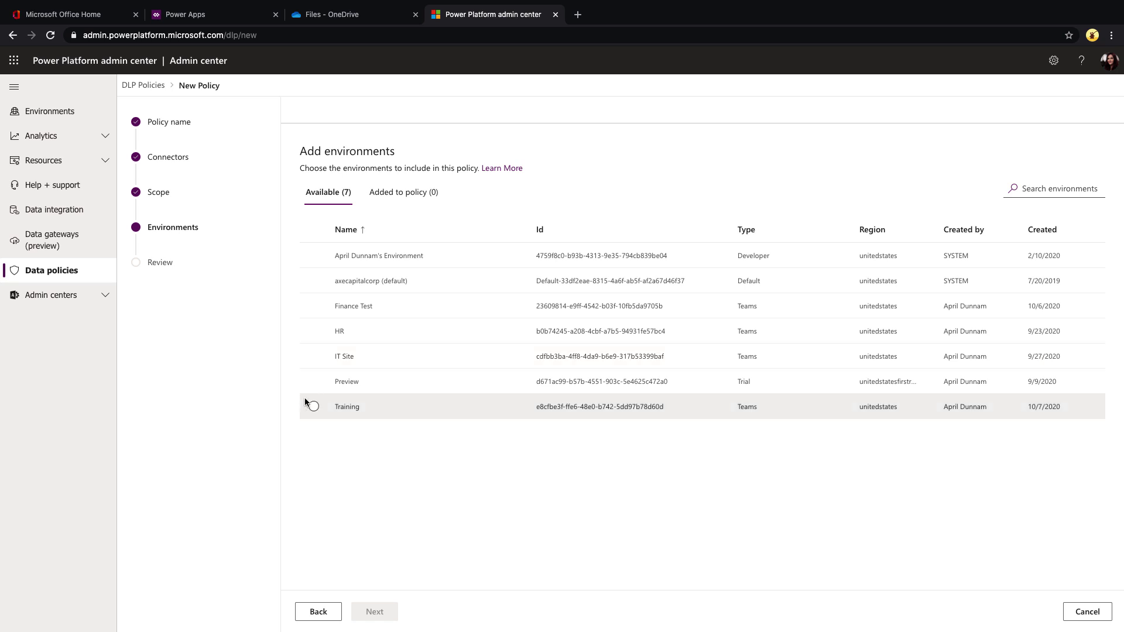
Add only the HR environment to the policy and view the list of added environments.
{"action": "left_click", "coordinate": [313, 331]}
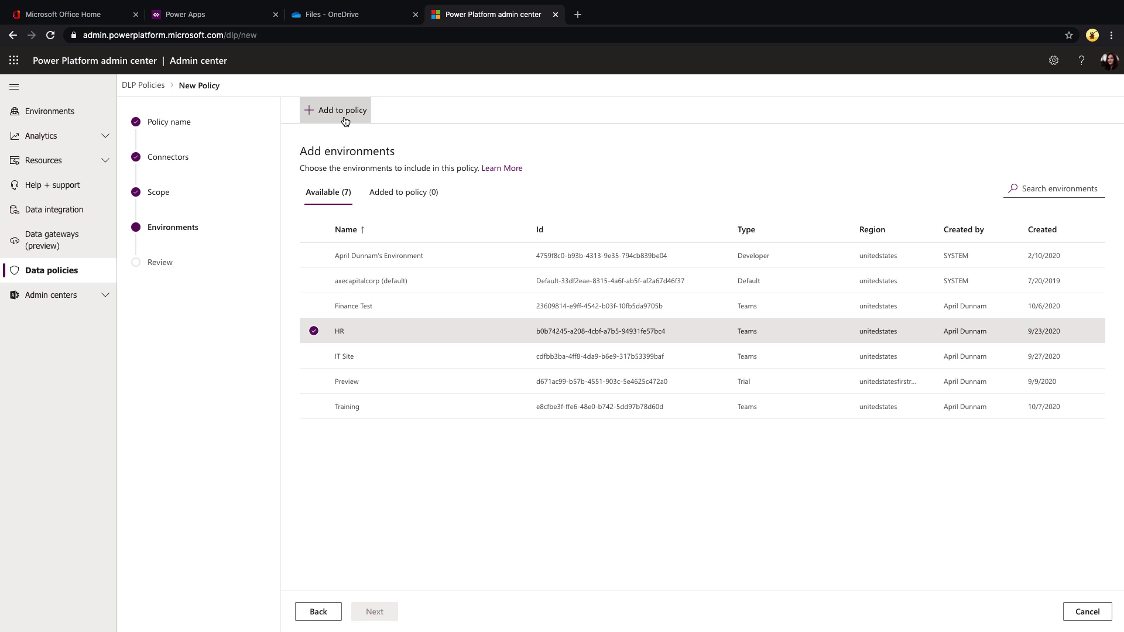
{"action": "left_click", "coordinate": [314, 306]}
{"action": "left_click", "coordinate": [313, 281]}
{"action": "left_click", "coordinate": [314, 286]}
{"action": "left_click", "coordinate": [316, 307]}
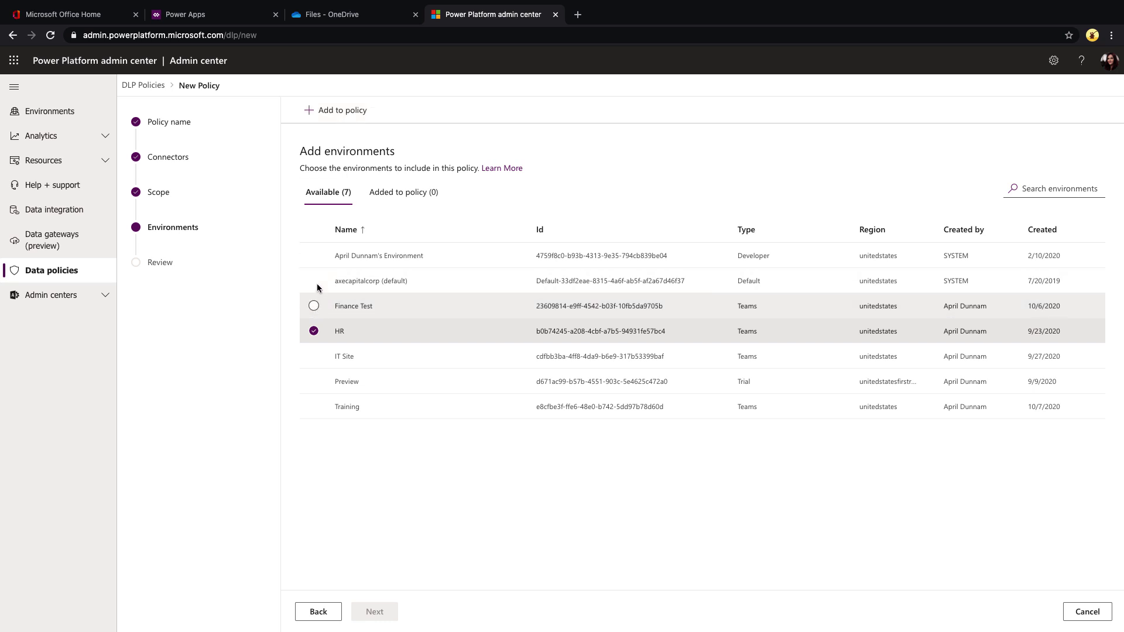
{"action": "left_click", "coordinate": [330, 115]}
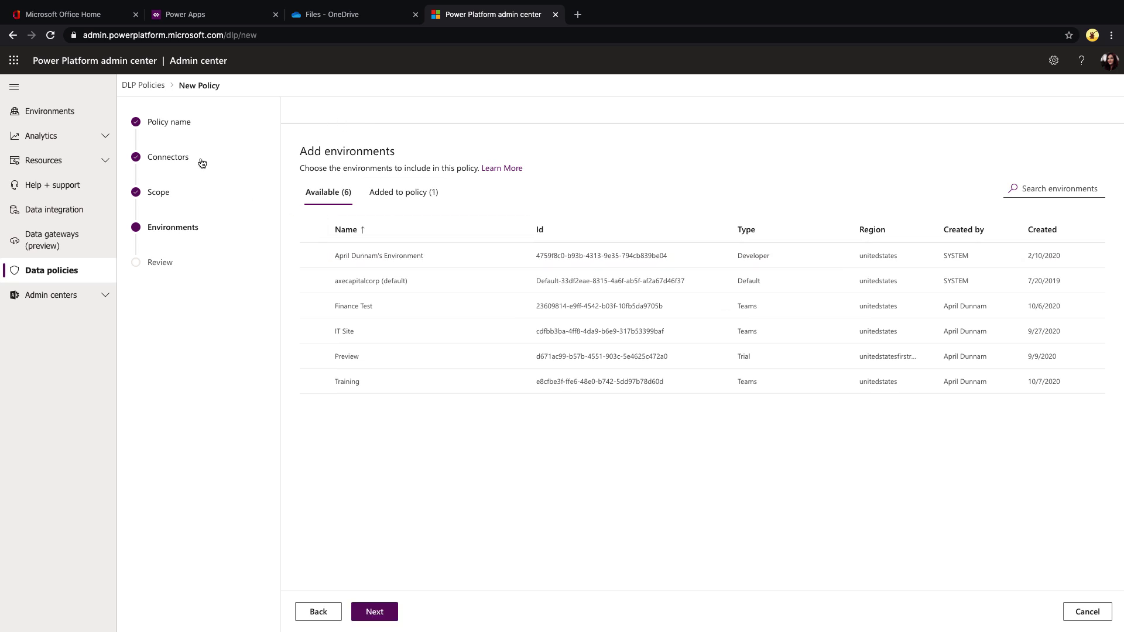
{"action": "left_click", "coordinate": [396, 204]}
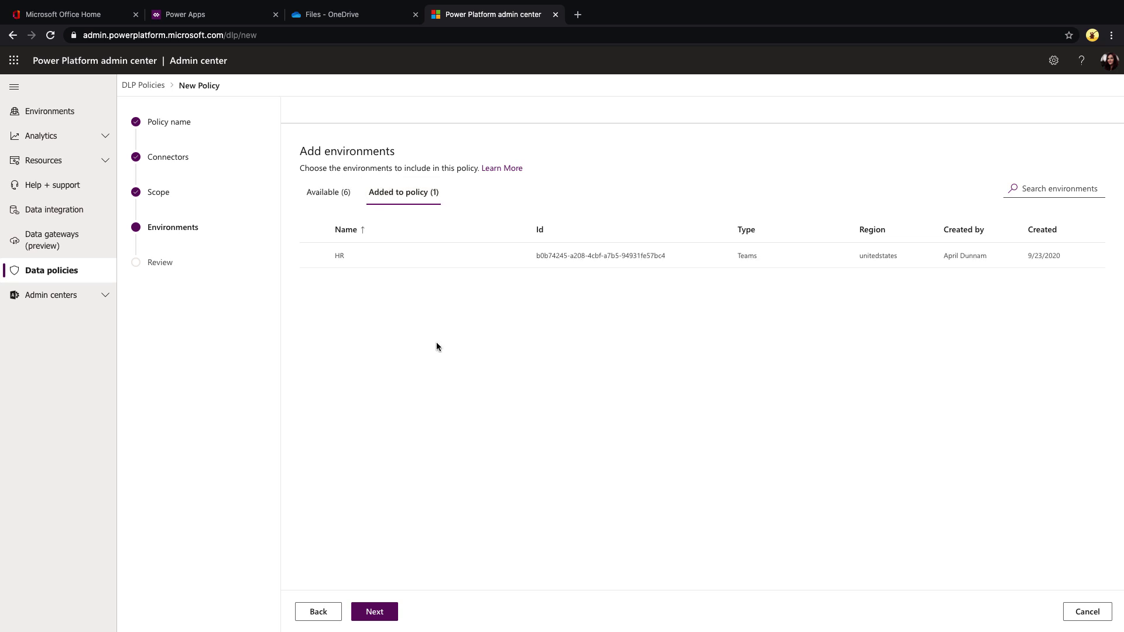
Create the reviewed No Social policy and open it for editing.
{"action": "left_click", "coordinate": [387, 614]}
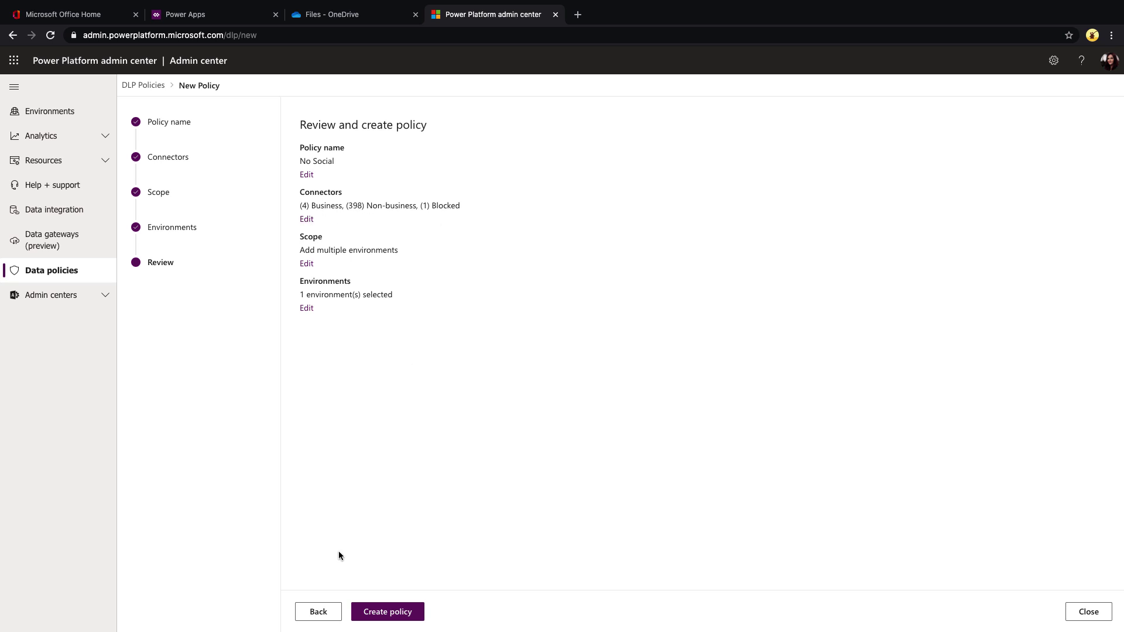
{"action": "left_click", "coordinate": [395, 613]}
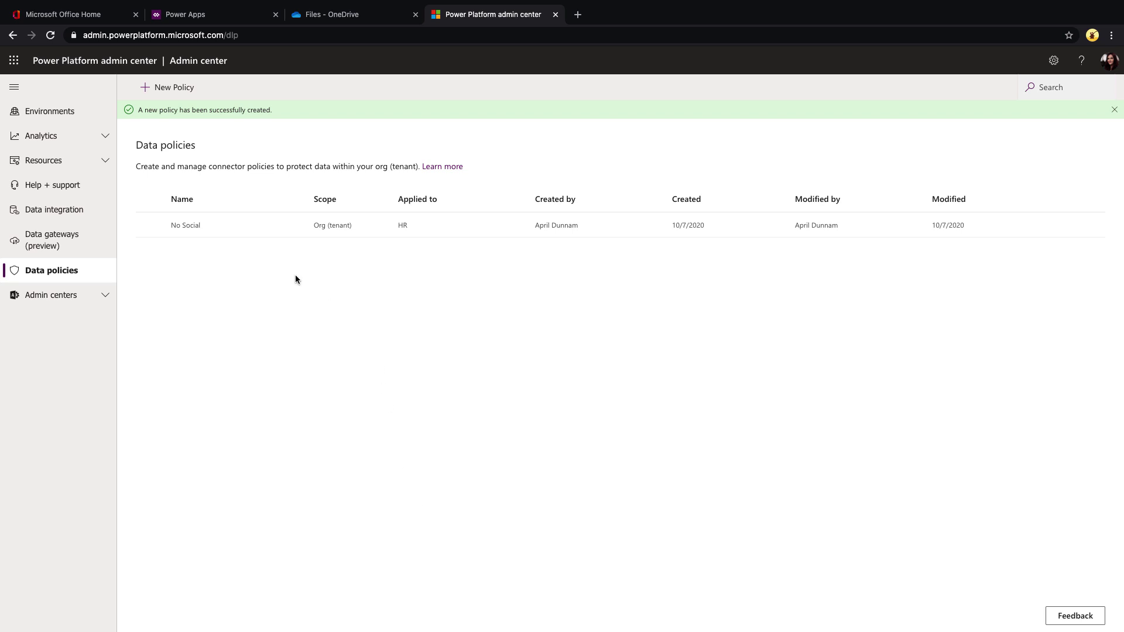
{"action": "left_click", "coordinate": [149, 225]}
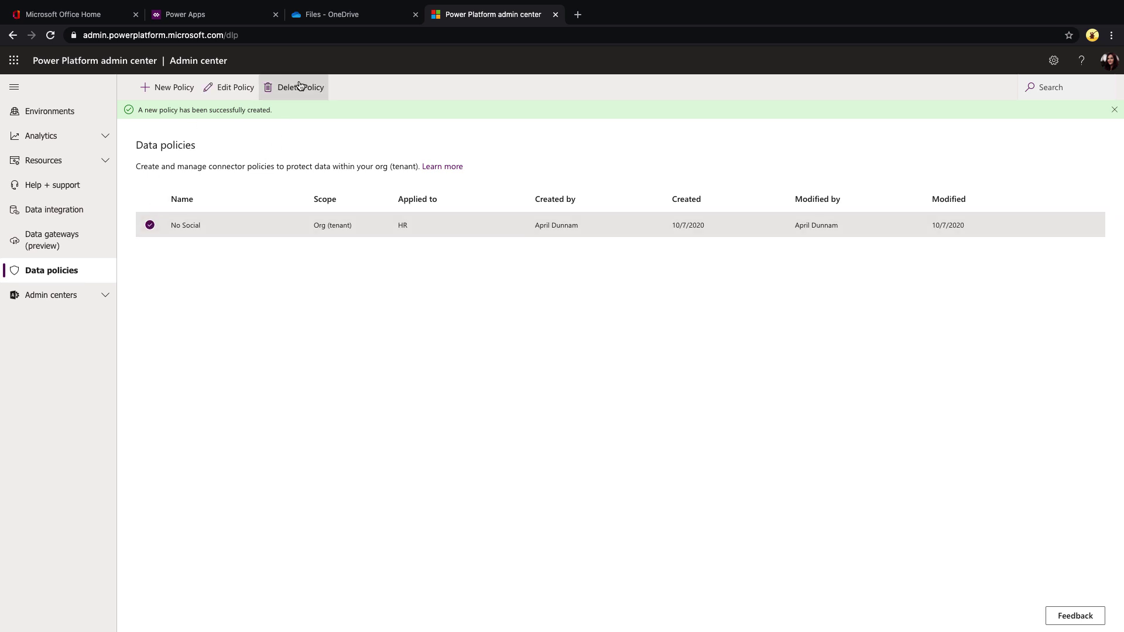
{"action": "left_click", "coordinate": [217, 87]}
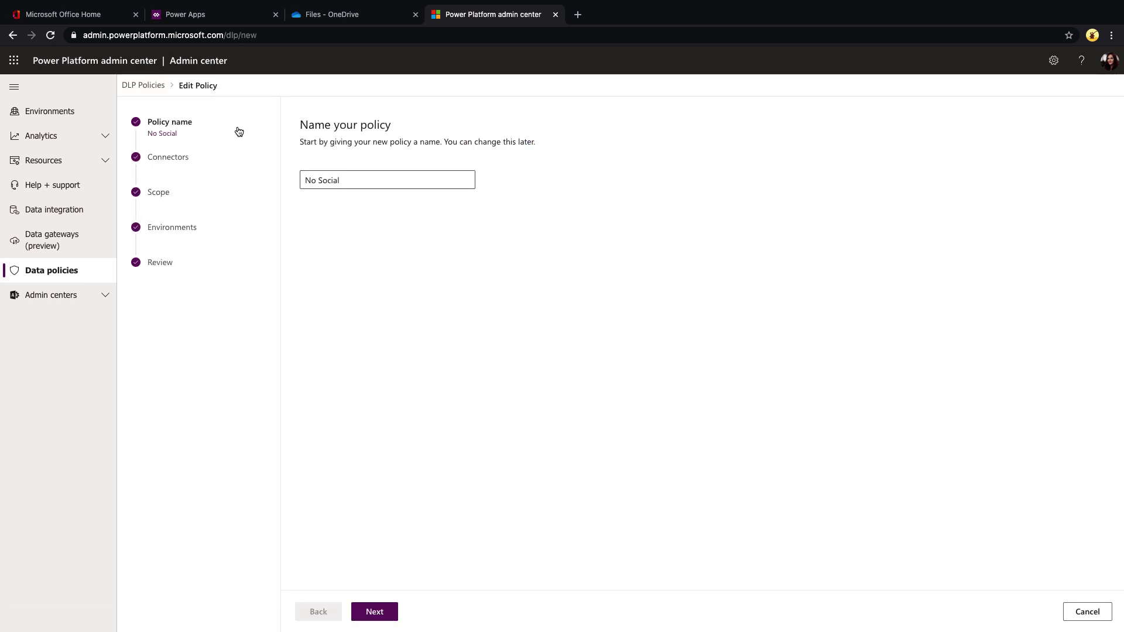
Open the connector settings of the No Social policy.
{"action": "left_click", "coordinate": [181, 162]}
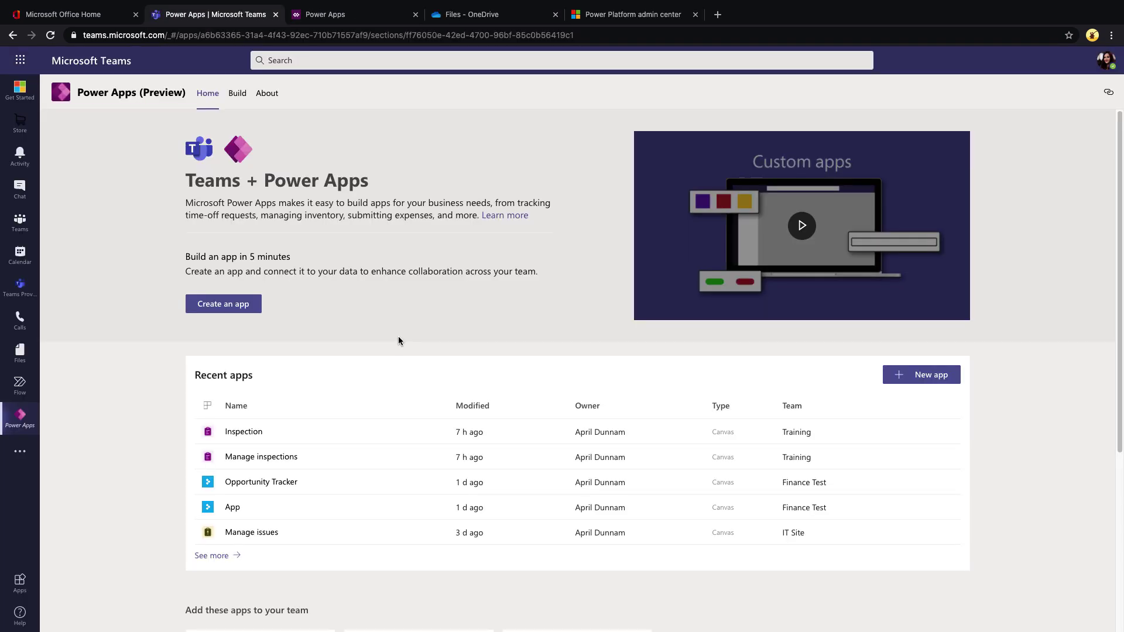
Create a new Power Apps app in the HR team.
{"action": "left_click", "coordinate": [244, 310]}
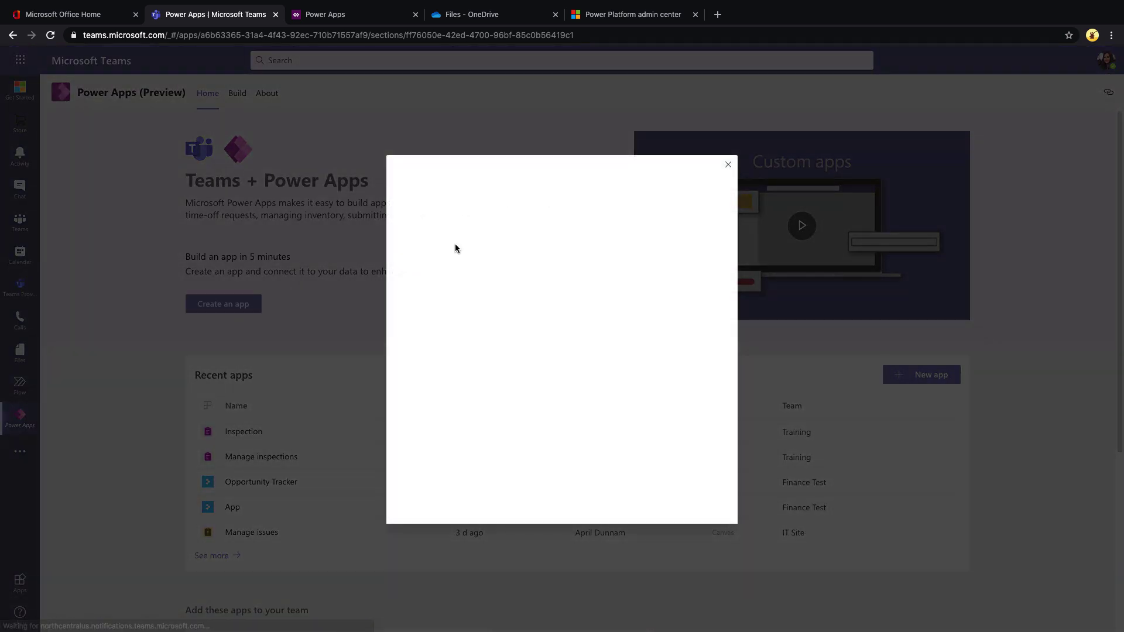
{"action": "left_click", "coordinate": [455, 247]}
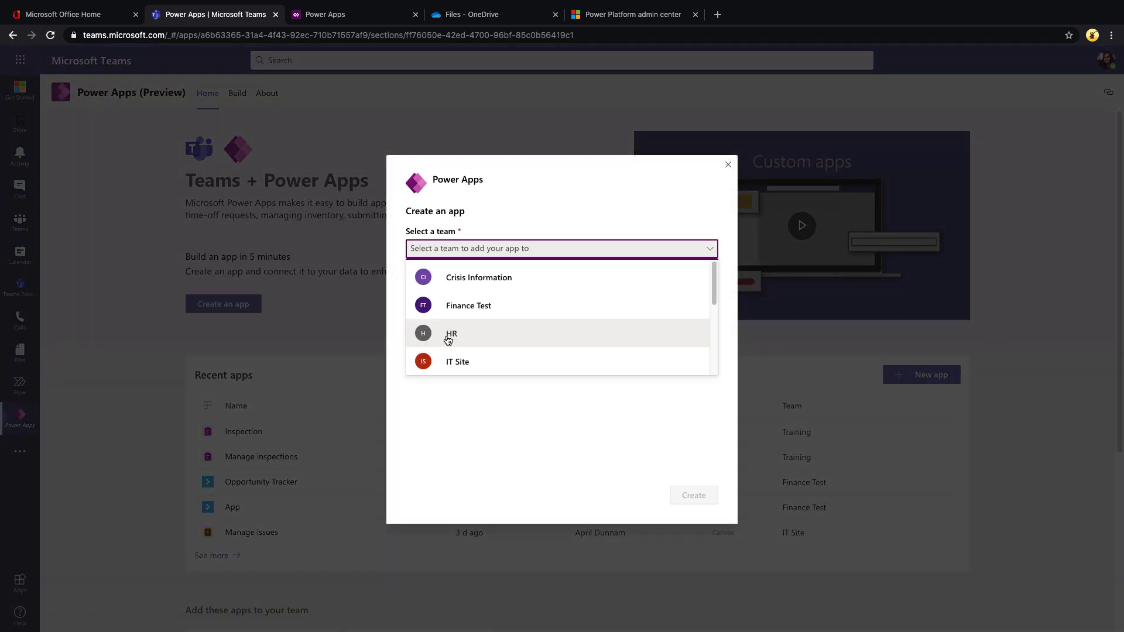
{"action": "left_click", "coordinate": [447, 339]}
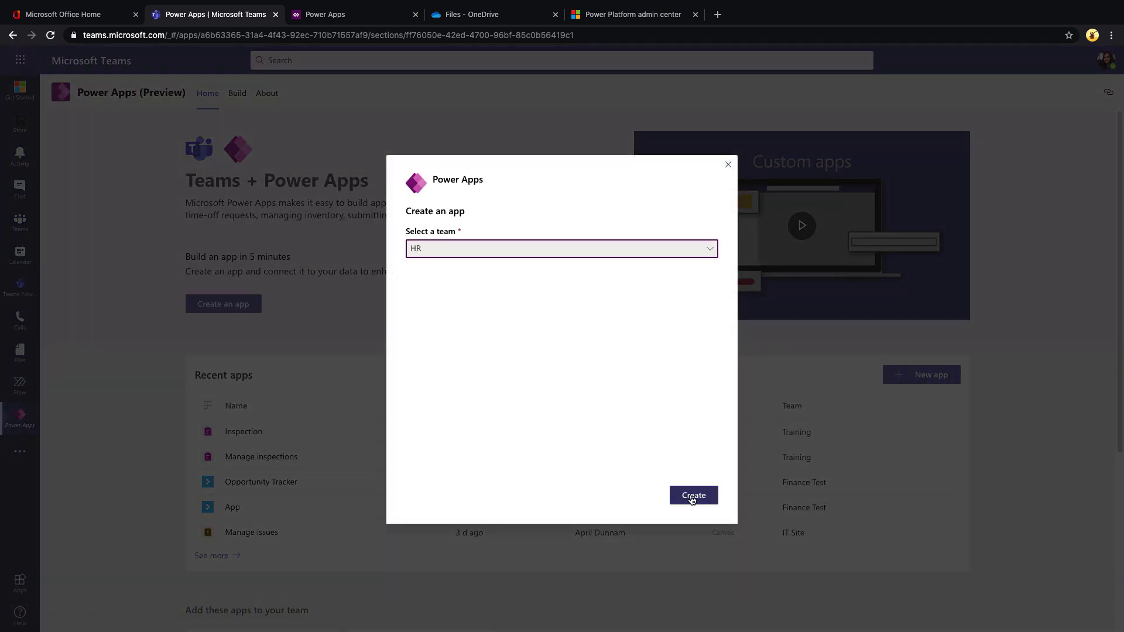
{"action": "left_click", "coordinate": [693, 495]}
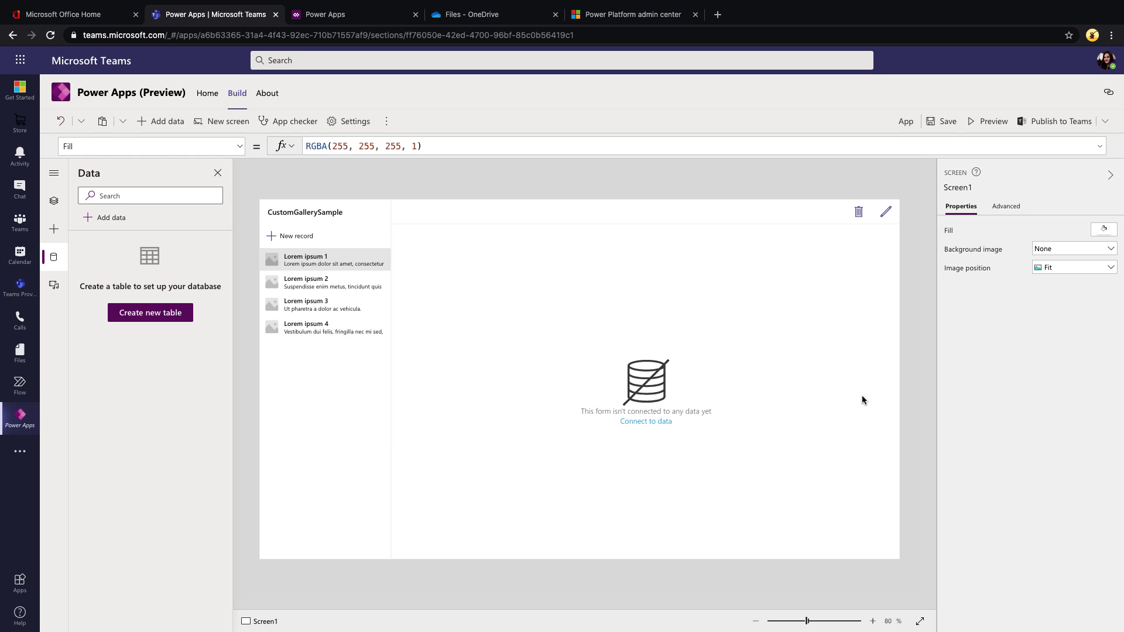
Connect the app to the SharePoint list TimeEntries as a data source.
{"action": "left_click", "coordinate": [645, 421]}
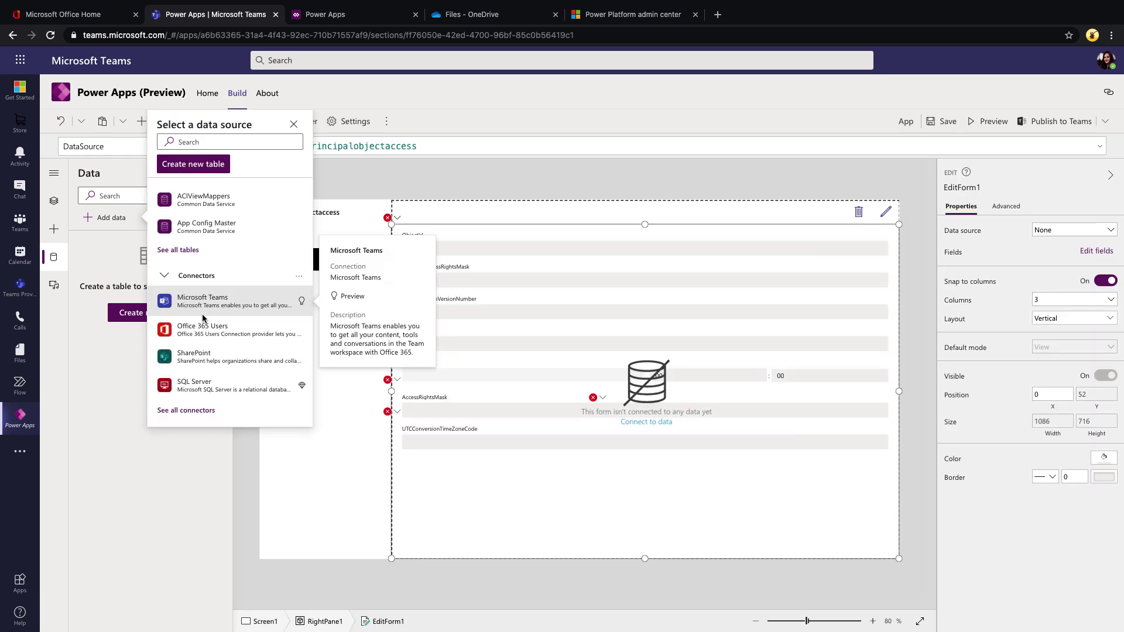
{"action": "left_click", "coordinate": [206, 357]}
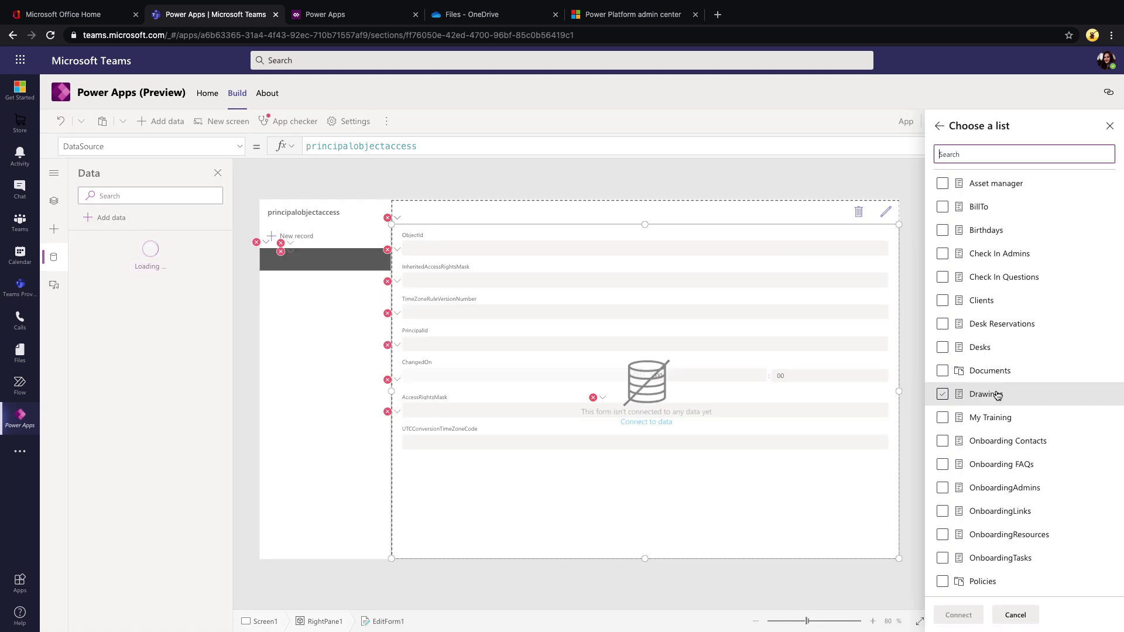
{"action": "scroll", "coordinate": [993, 434], "scroll_direction": "down", "scroll_amount": 6}
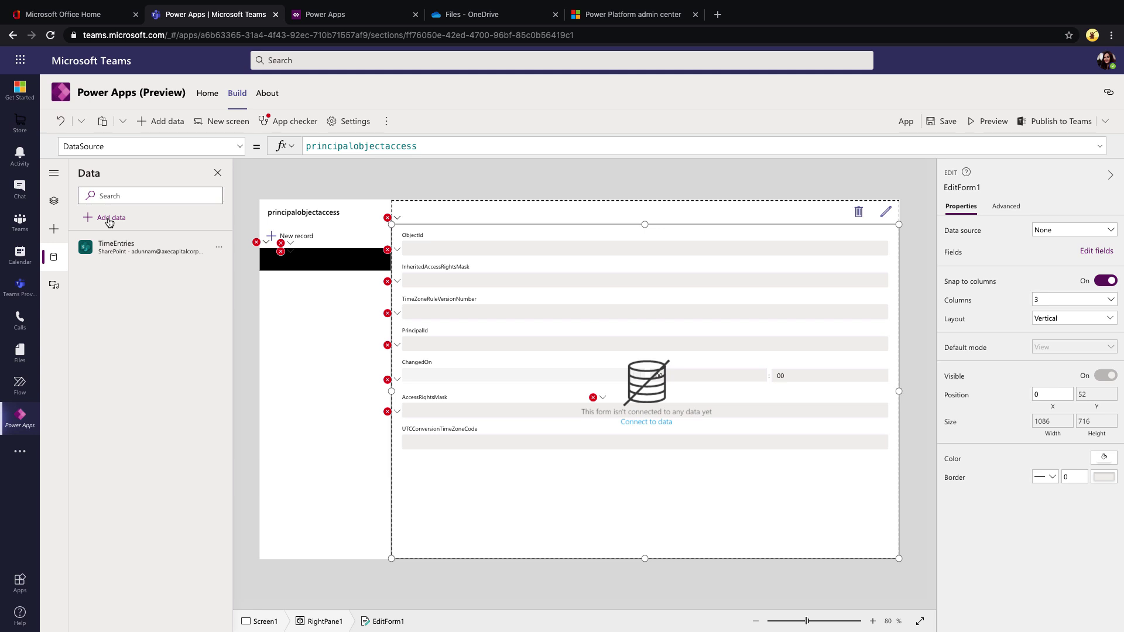
Try to add a Twitter connection to the app alongside the TimeEntries SharePoint data source.
{"action": "left_click", "coordinate": [109, 219]}
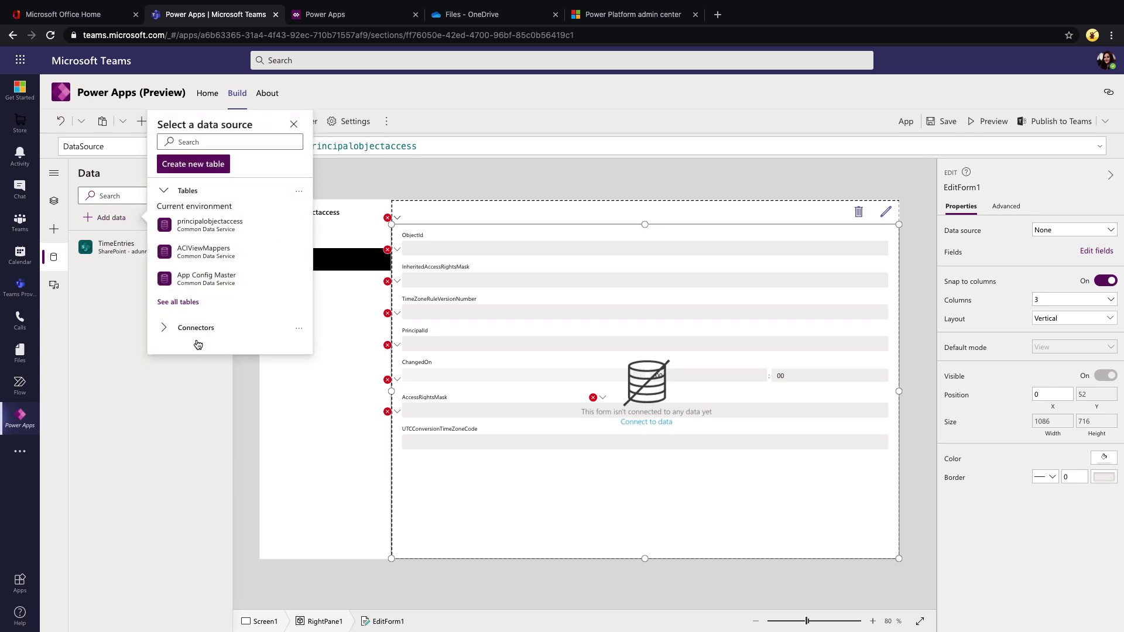
{"action": "left_click", "coordinate": [195, 331]}
{"action": "scroll", "coordinate": [199, 345], "scroll_direction": "down", "scroll_amount": 15}
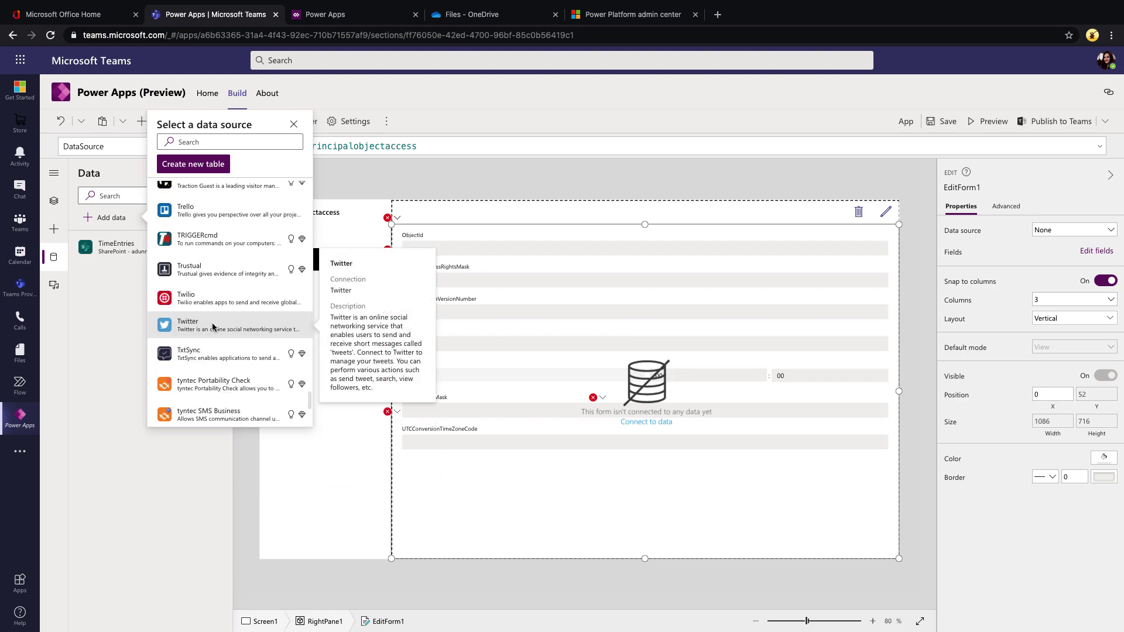
{"action": "left_click", "coordinate": [214, 327]}
{"action": "left_click", "coordinate": [966, 613]}
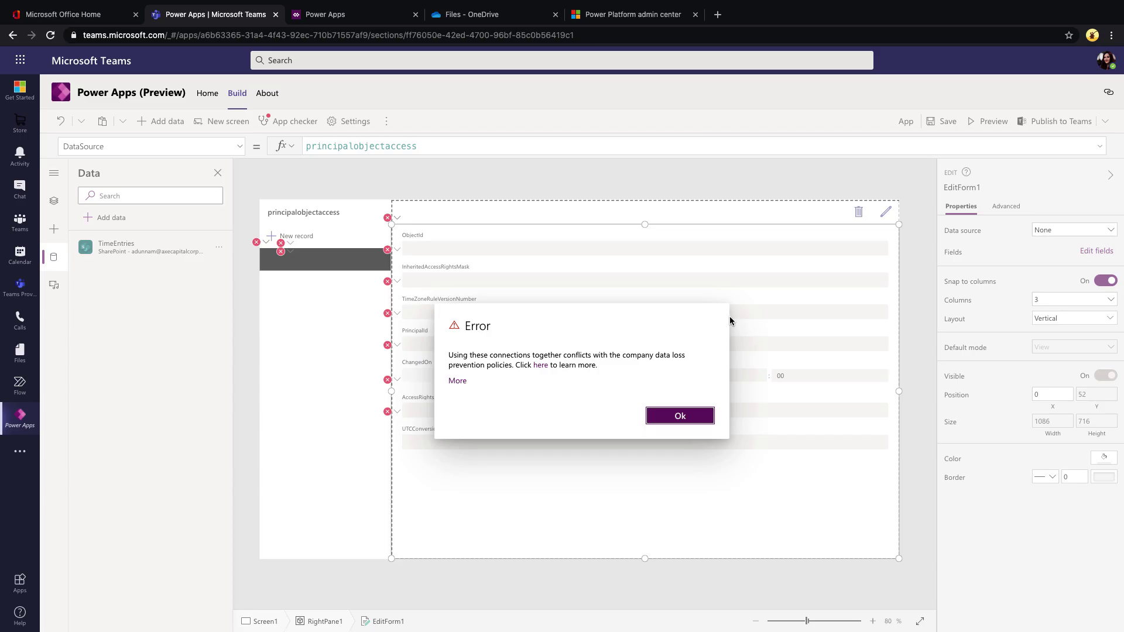